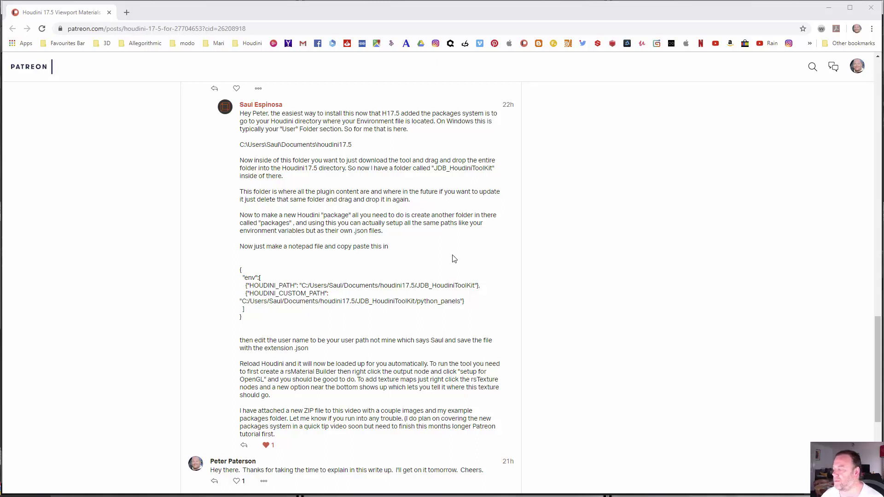
left_click_drag(877, 351, 823, 77)
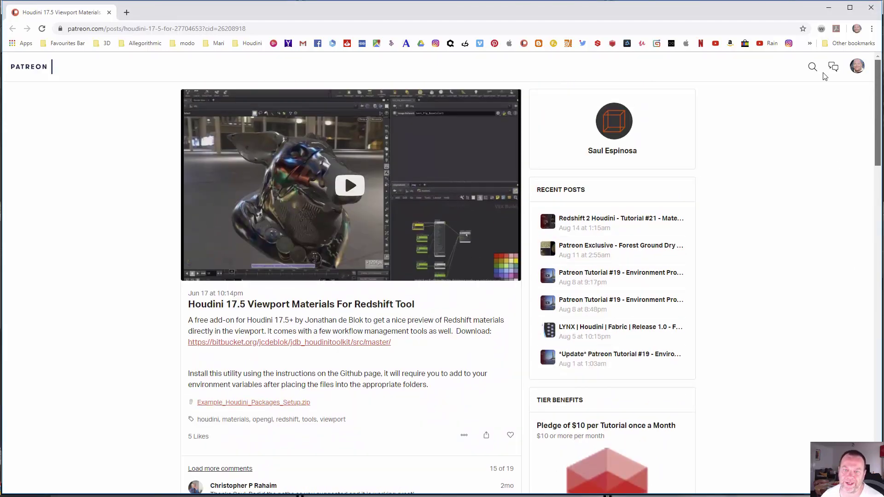
left_click_drag(823, 76, 796, 246)
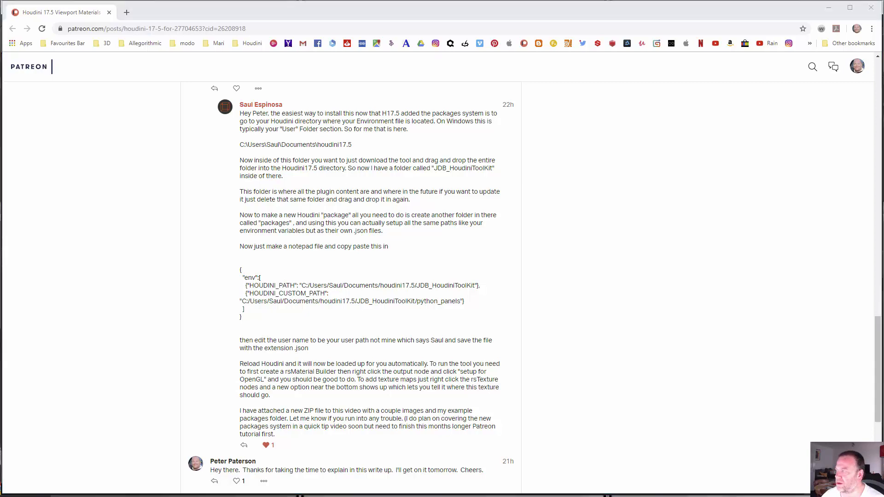
Step: Check the jdb_houdinitoolkit folder, then open houdini17.5's packages folder holding JDB_HoudiniToolKit.json
mouse_move(612, 65)
left_mouse_down()
mouse_move(559, 56)
mouse_move(557, 38)
left_mouse_up()
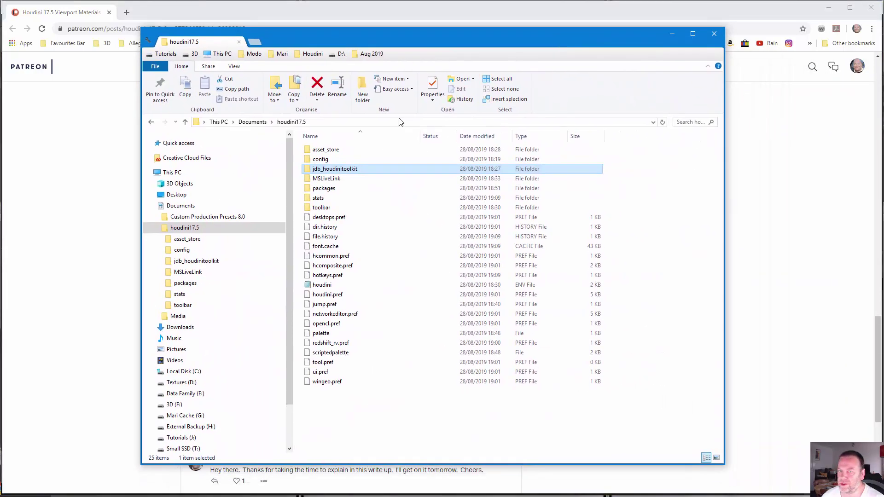
left_click(340, 125)
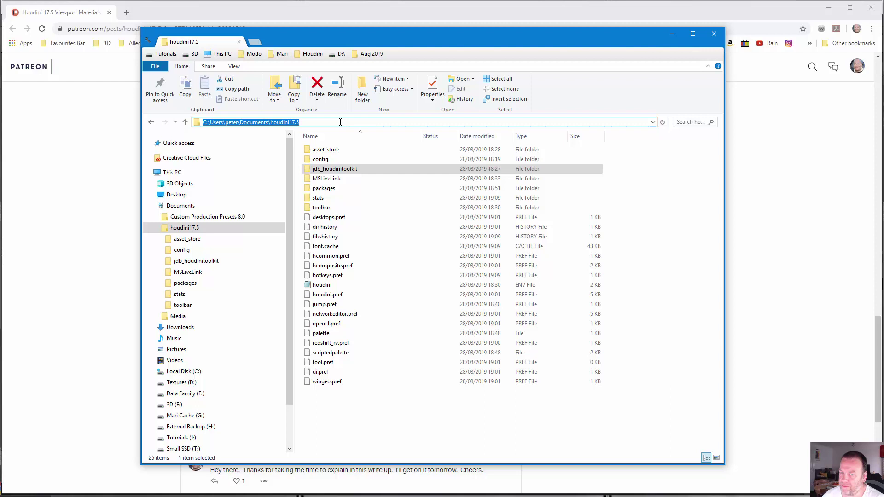
double_click(344, 173)
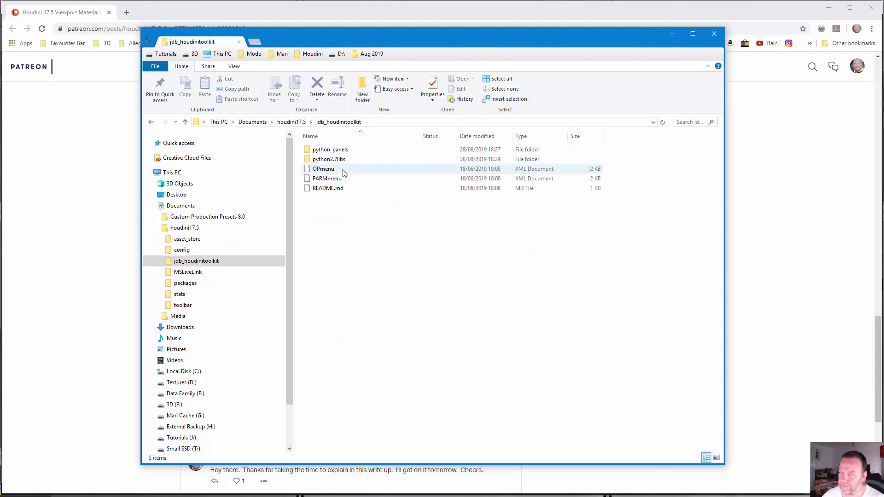
left_click(184, 121)
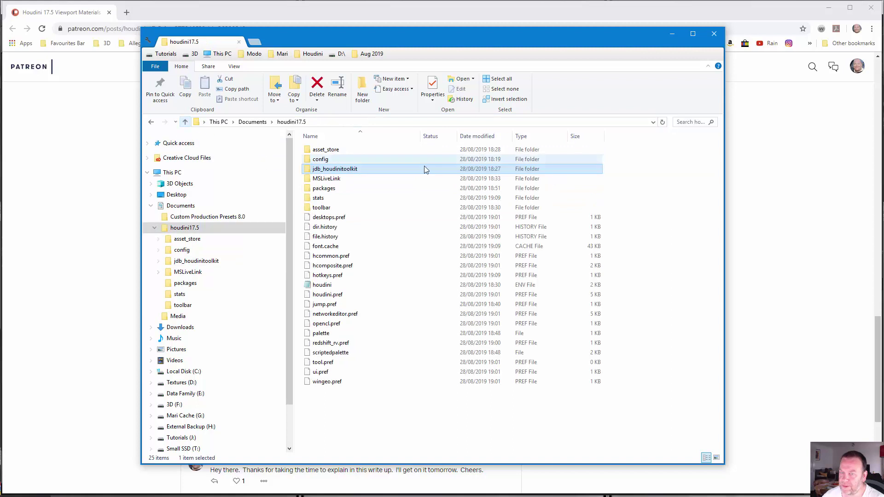
double_click(323, 188)
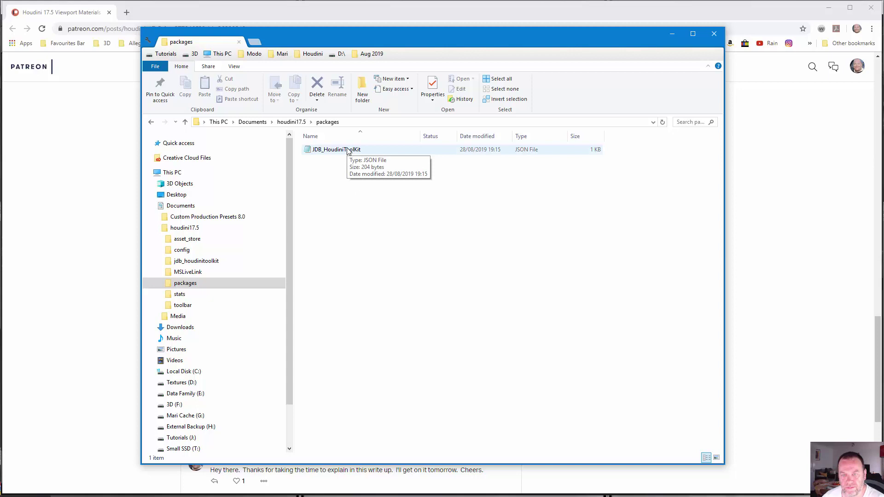
Step: Open JDB_HoudiniToolKit.json in Notepad and arrange it beside the packages folder window
left_click(348, 151)
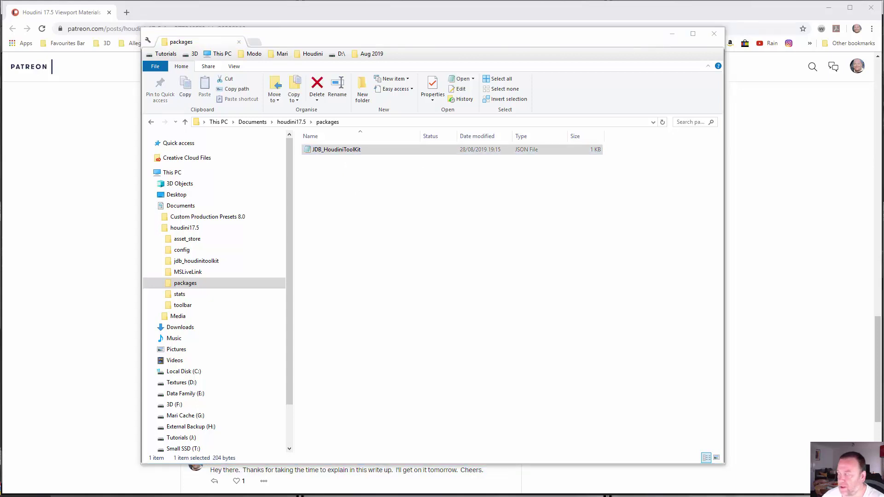
left_click_drag(691, 113, 345, 111)
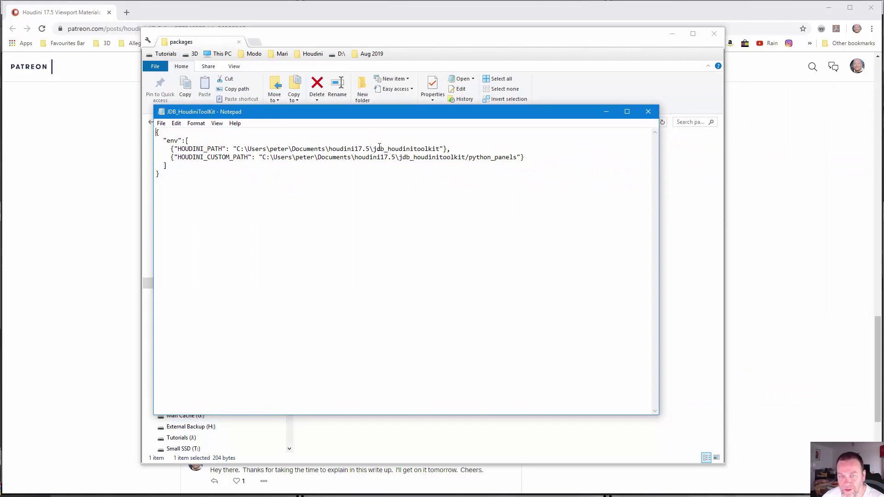
mouse_move(402, 115)
left_mouse_down()
mouse_move(400, 142)
mouse_move(257, 226)
left_mouse_up()
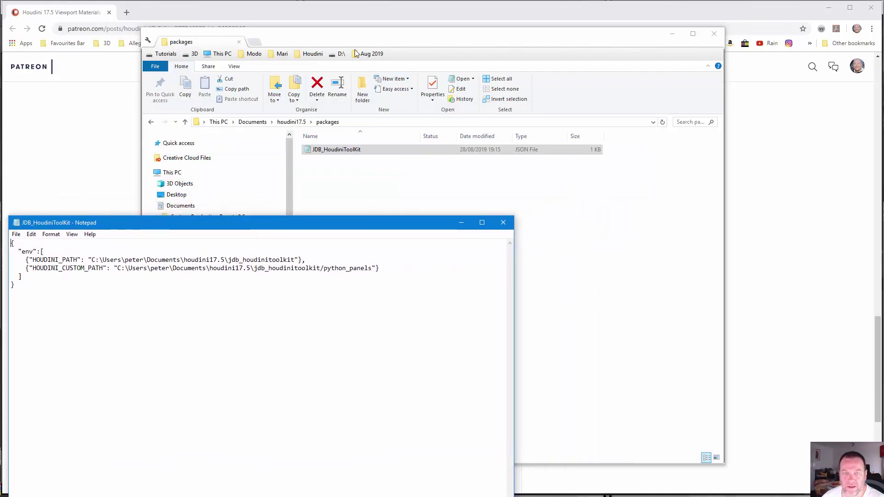
left_click_drag(354, 41, 579, 47)
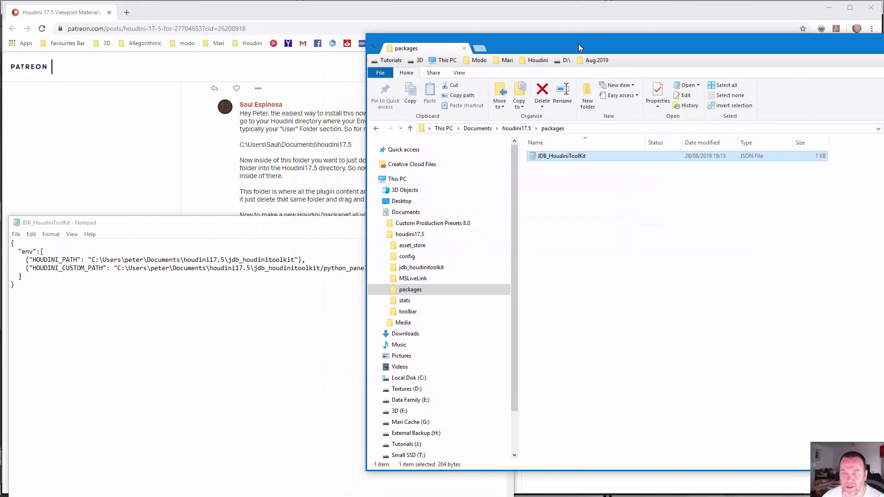
left_click(600, 128)
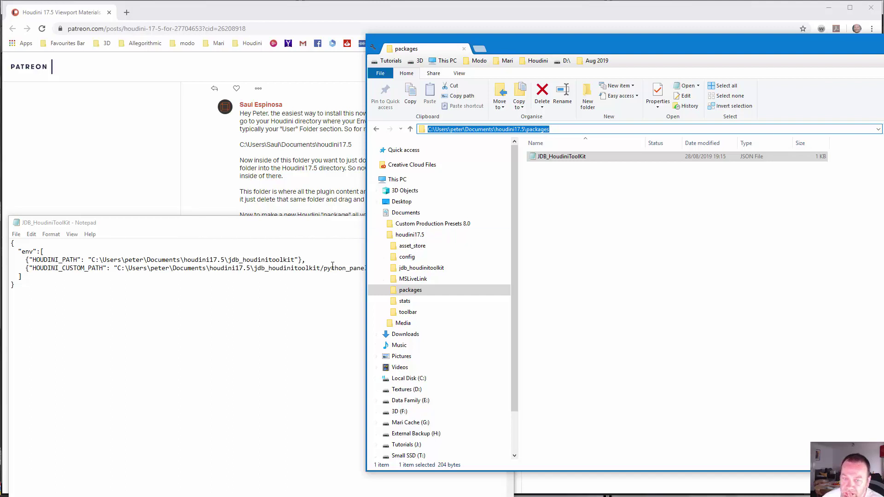
left_click_drag(502, 44, 568, 55)
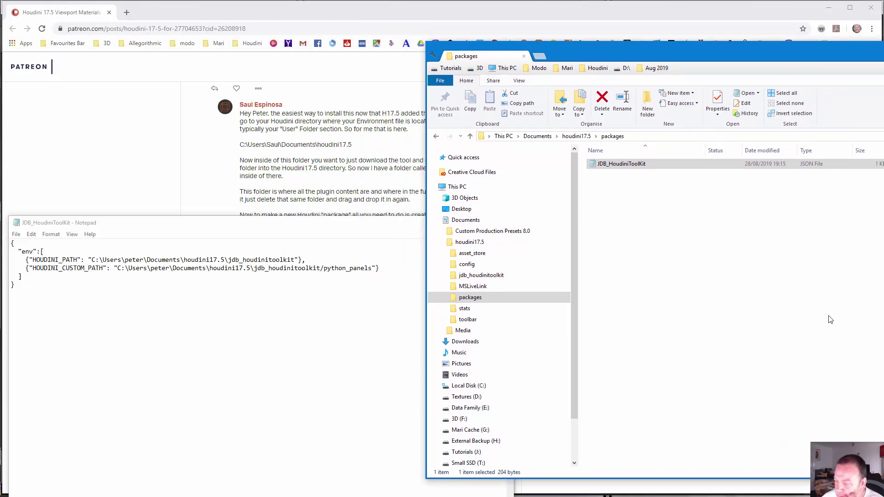
Step: Move the Notepad and folder windows aside to reveal the Patreon comment's JSON snippet
left_click_drag(849, 55, 882, 317)
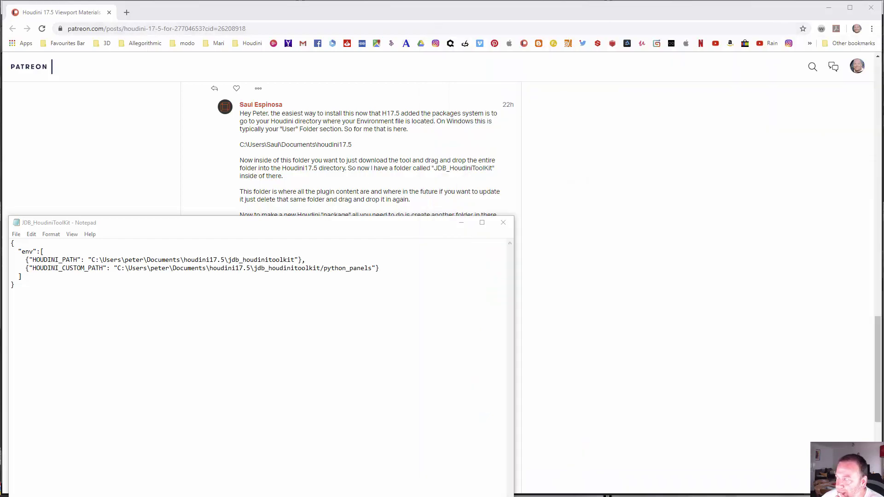
left_click(503, 222)
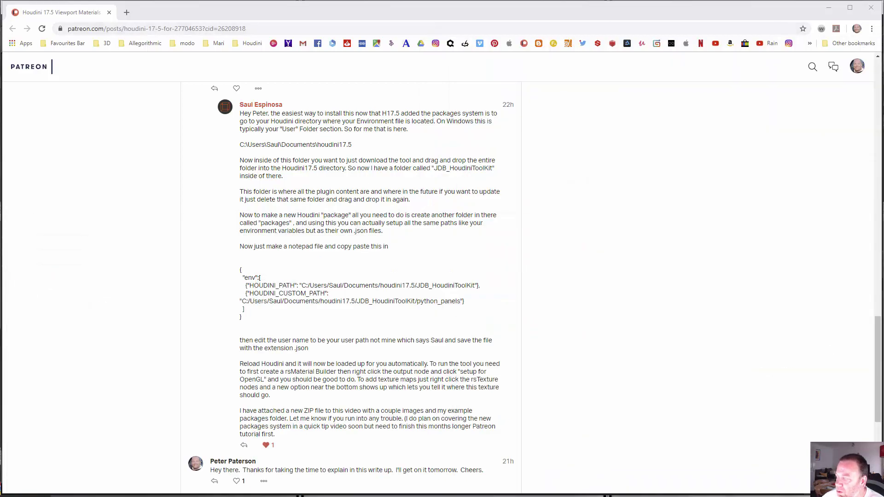
left_click_drag(881, 365, 835, 111)
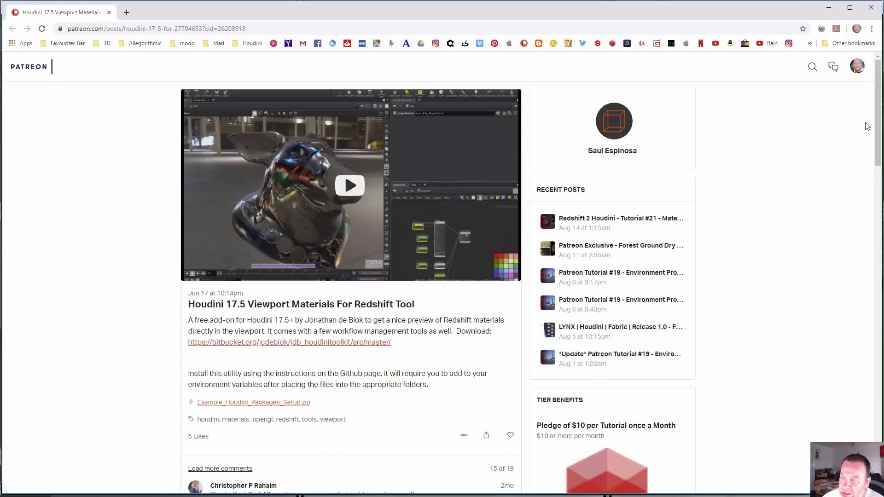
mouse_move(876, 123)
left_mouse_down()
mouse_move(863, 291)
mouse_move(867, 462)
left_mouse_up()
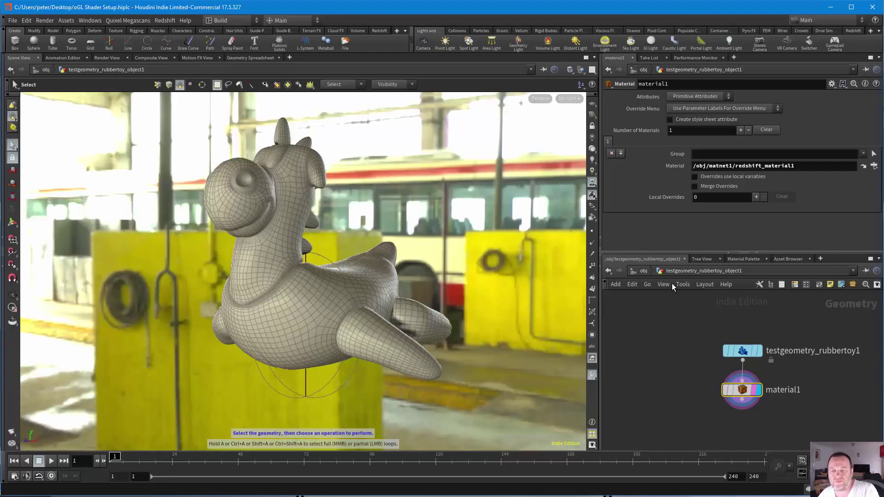
Step: Inspect the rubber toy's material path in the chooser, cancel, then enter matnet1 from /obj
left_click(643, 271)
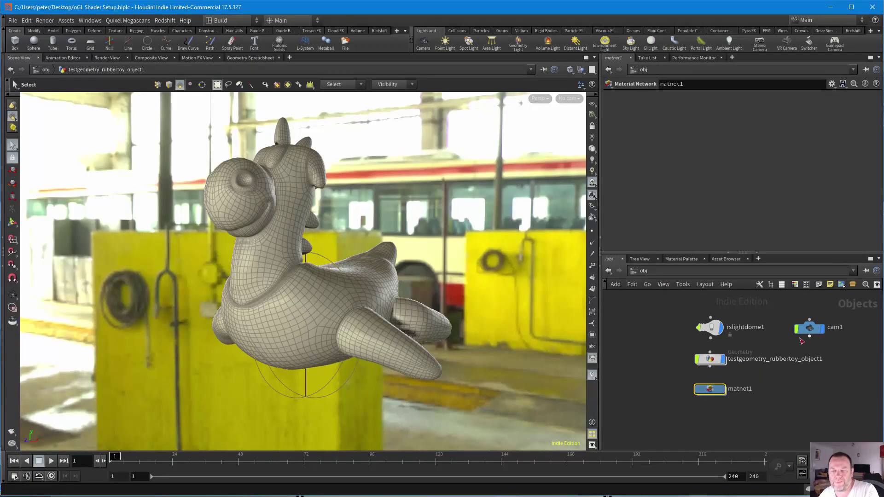
double_click(713, 364)
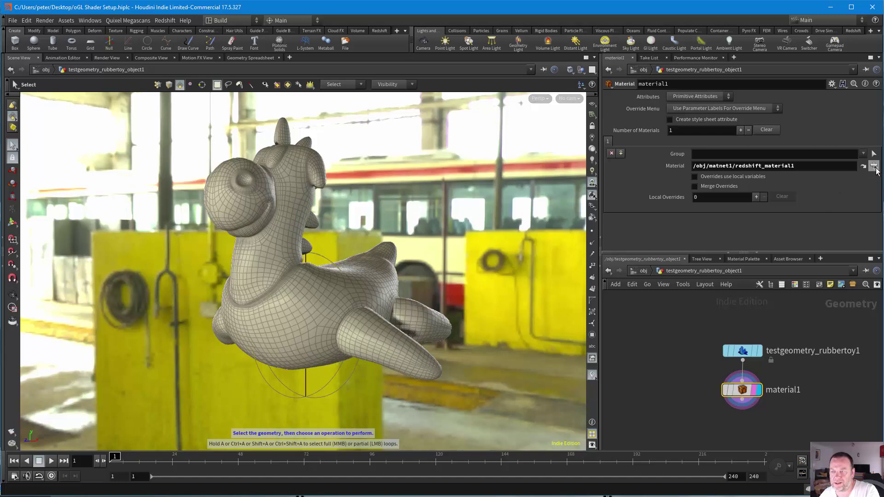
left_click(875, 168)
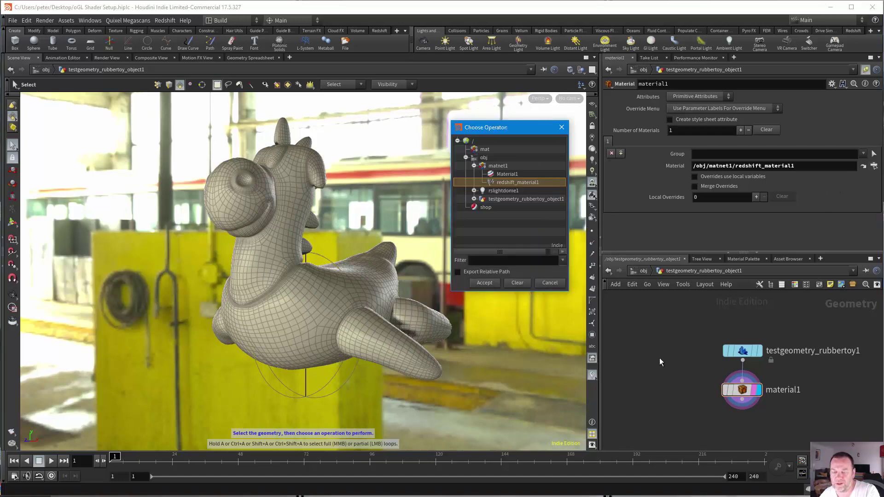
left_click(640, 274)
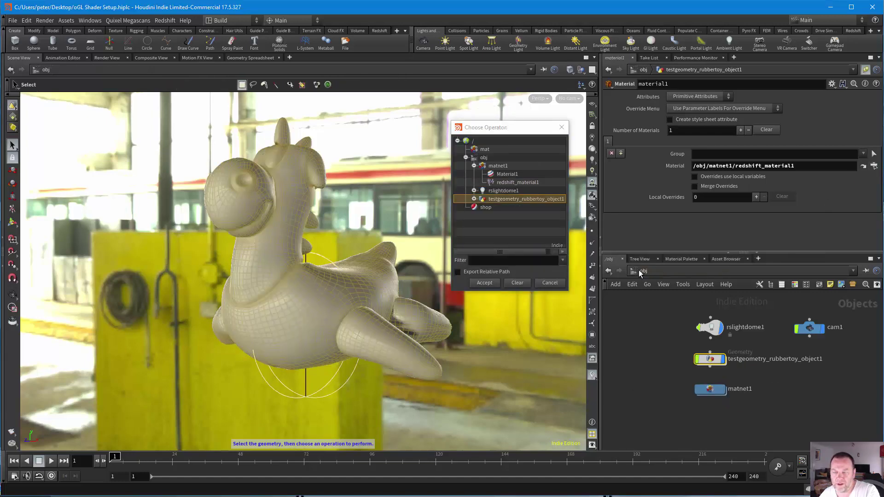
left_click(562, 127)
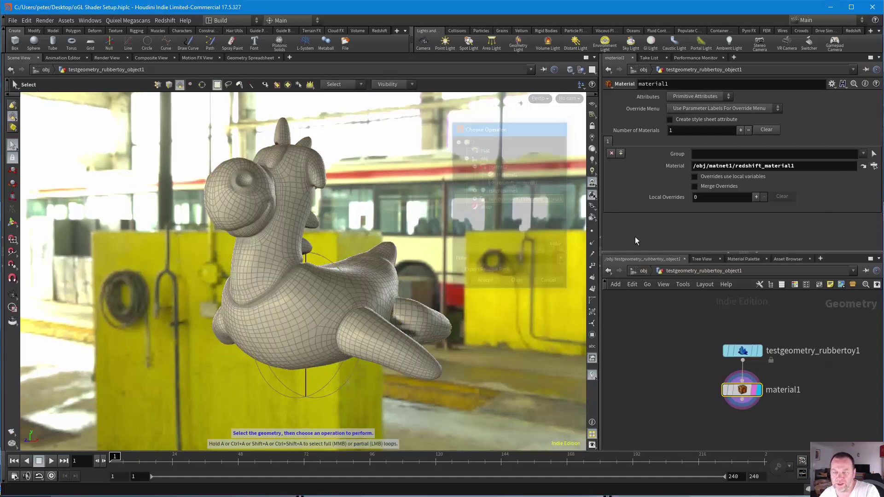
left_click(643, 271)
double_click(711, 390)
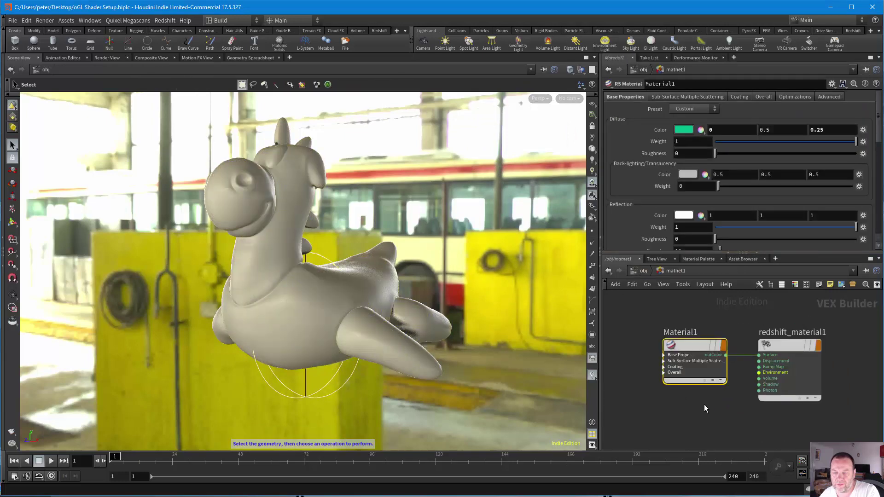
mouse_move(693, 359)
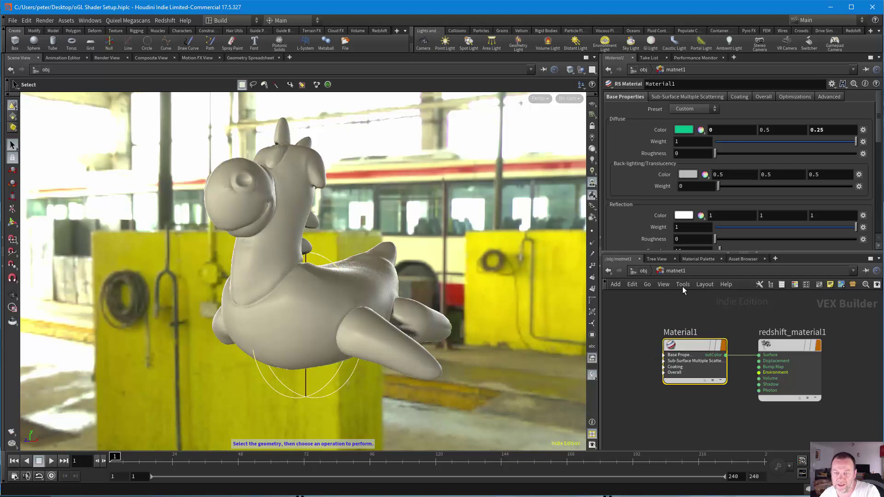
right_click(694, 346)
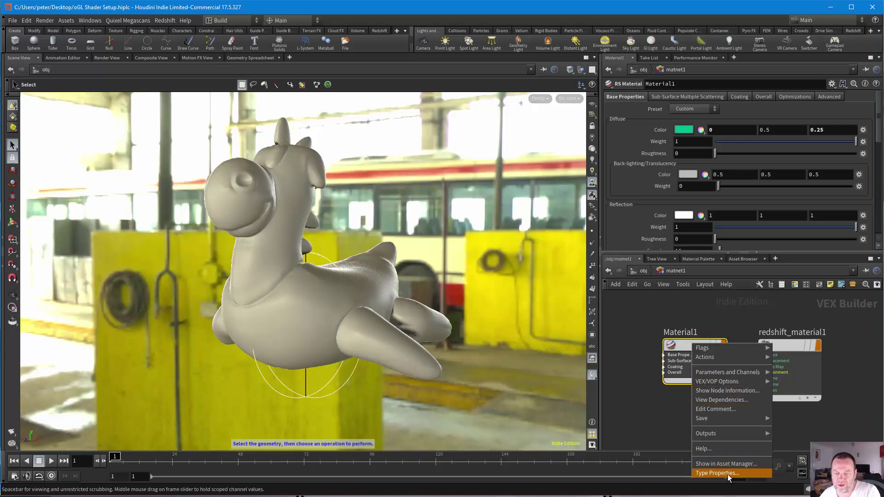
left_click(650, 420)
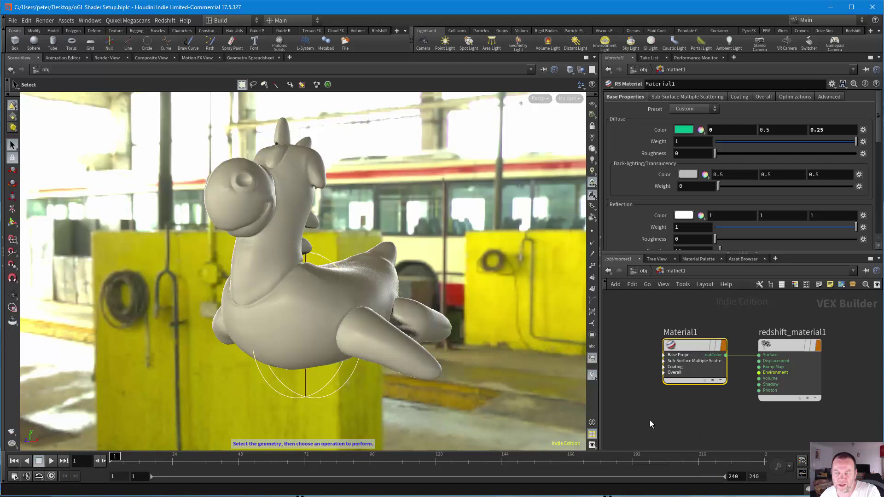
left_click(650, 424)
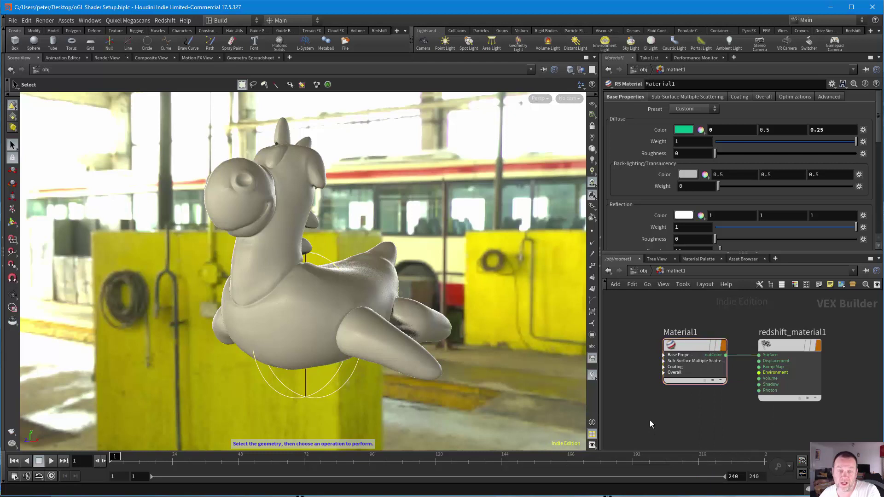